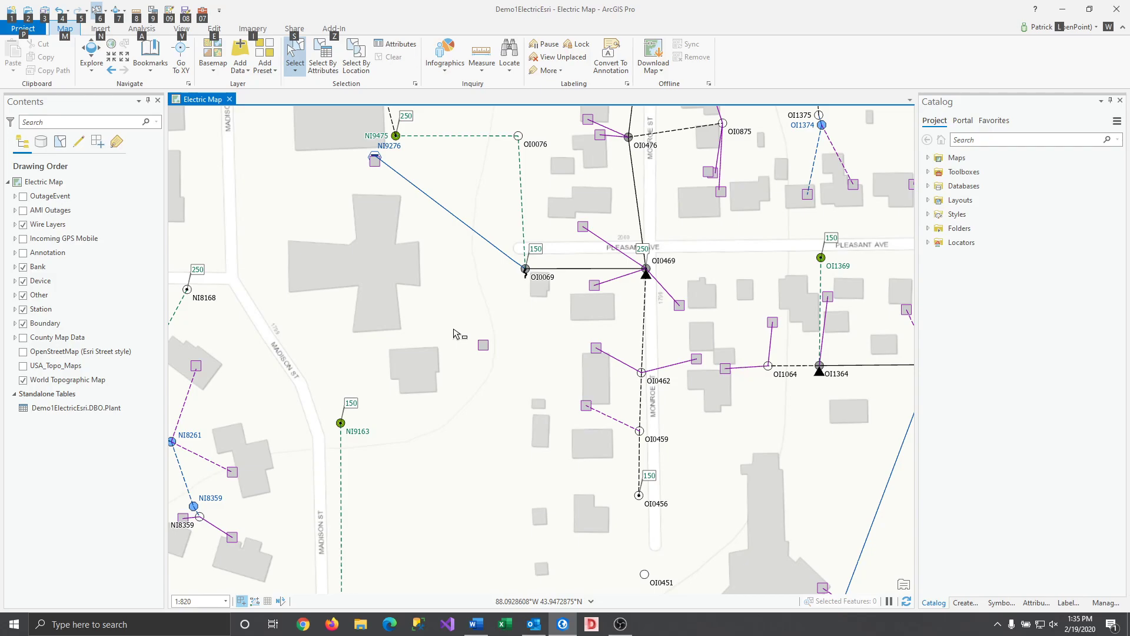
# Box-select the small meter bank square west of Monroe St near the map centre.
pyautogui.moveTo(458, 333); pyautogui.dragTo(517, 364)
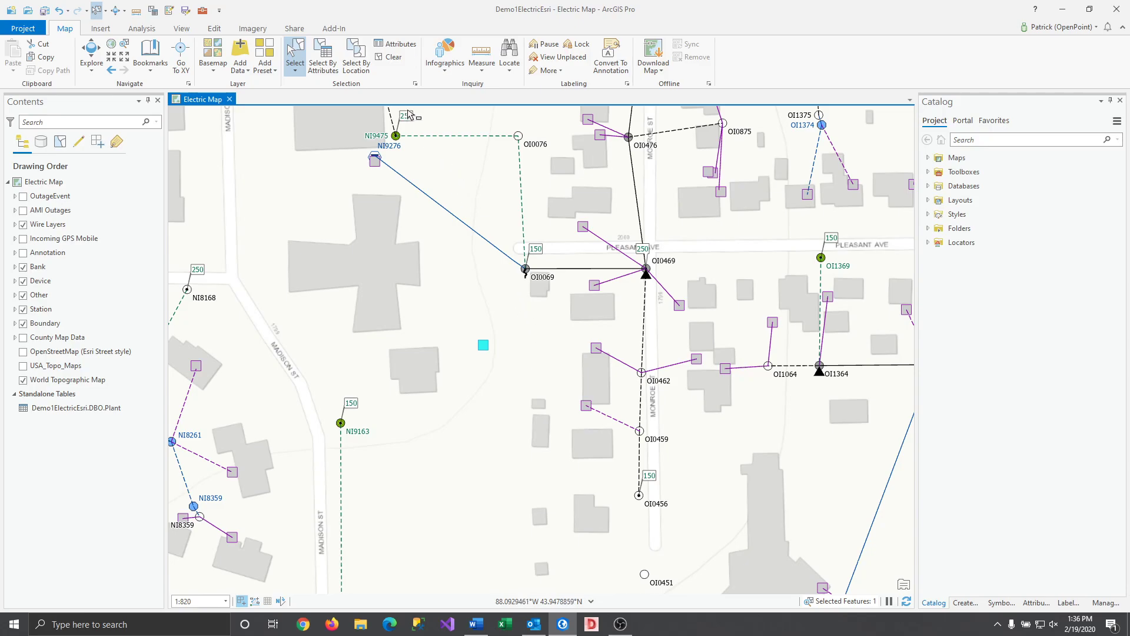
# Show Meter Bank 4918's attributes and expand its Asset group dropdown.
pyautogui.click(401, 44)
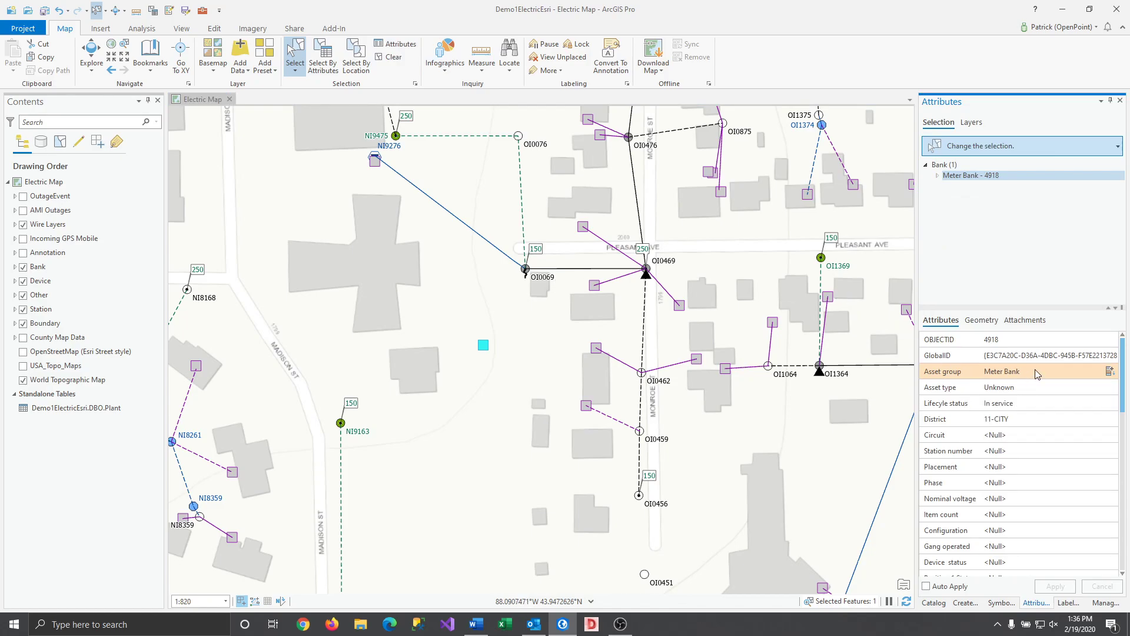
pyautogui.click(1104, 376)
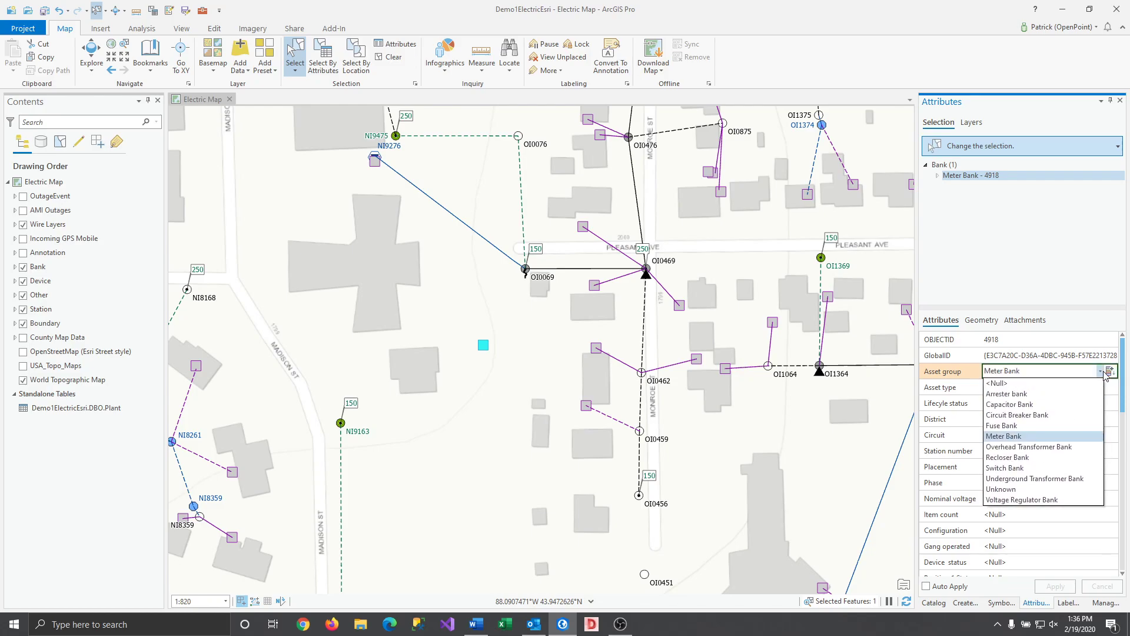
# Set feature 4918's asset group to Underground Transformer Bank, confirm the subtype change, and apply.
pyautogui.click(1051, 479)
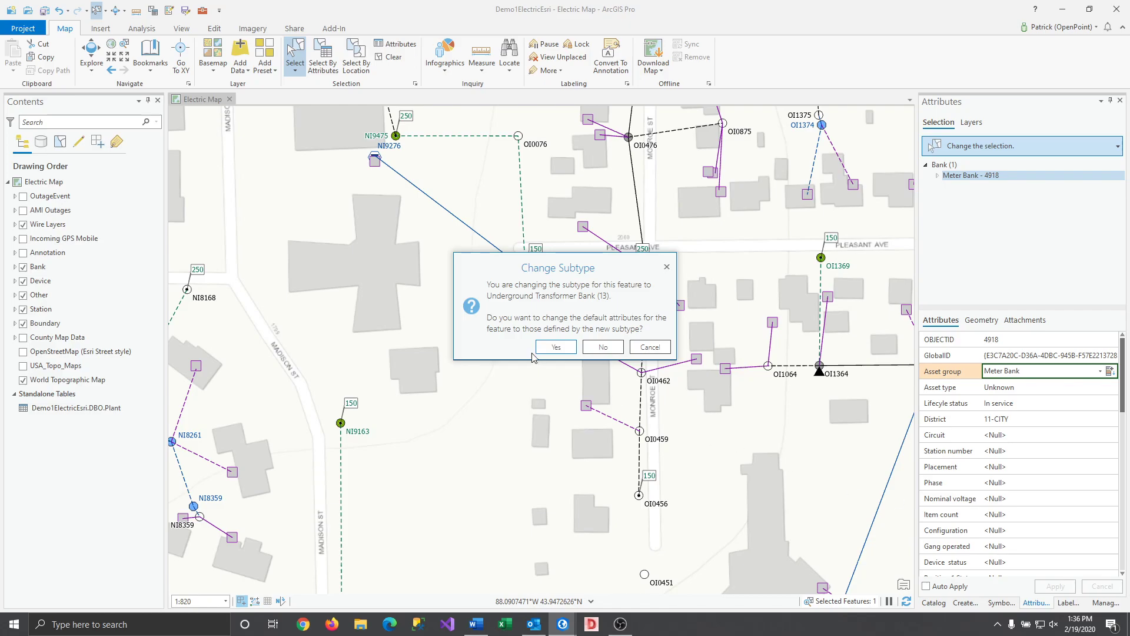
pyautogui.click(599, 348)
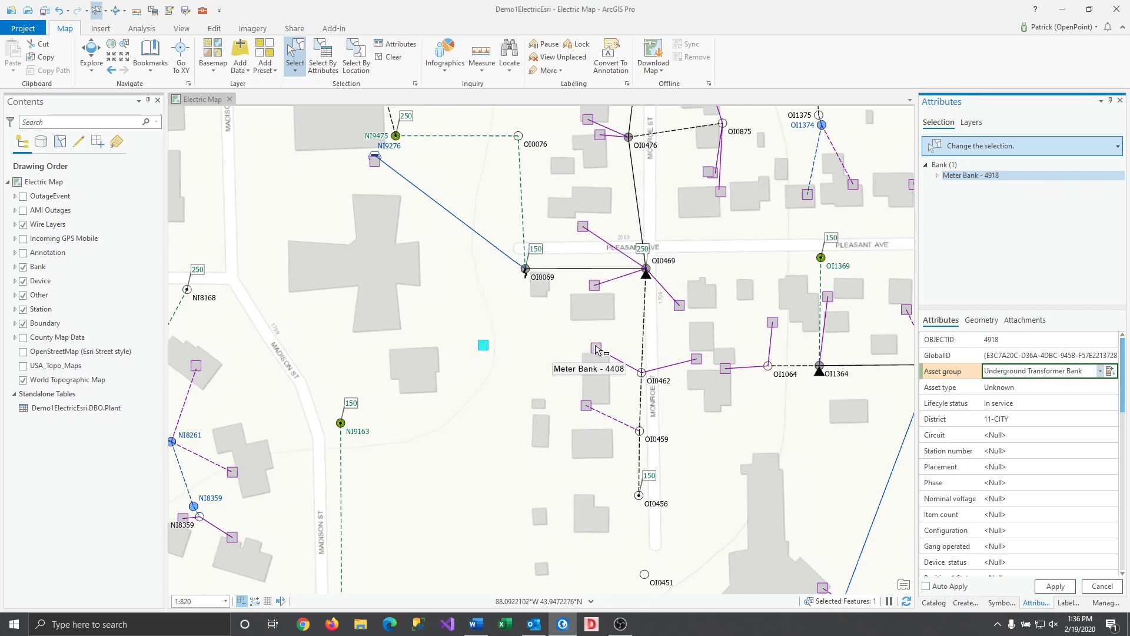
pyautogui.click(1051, 586)
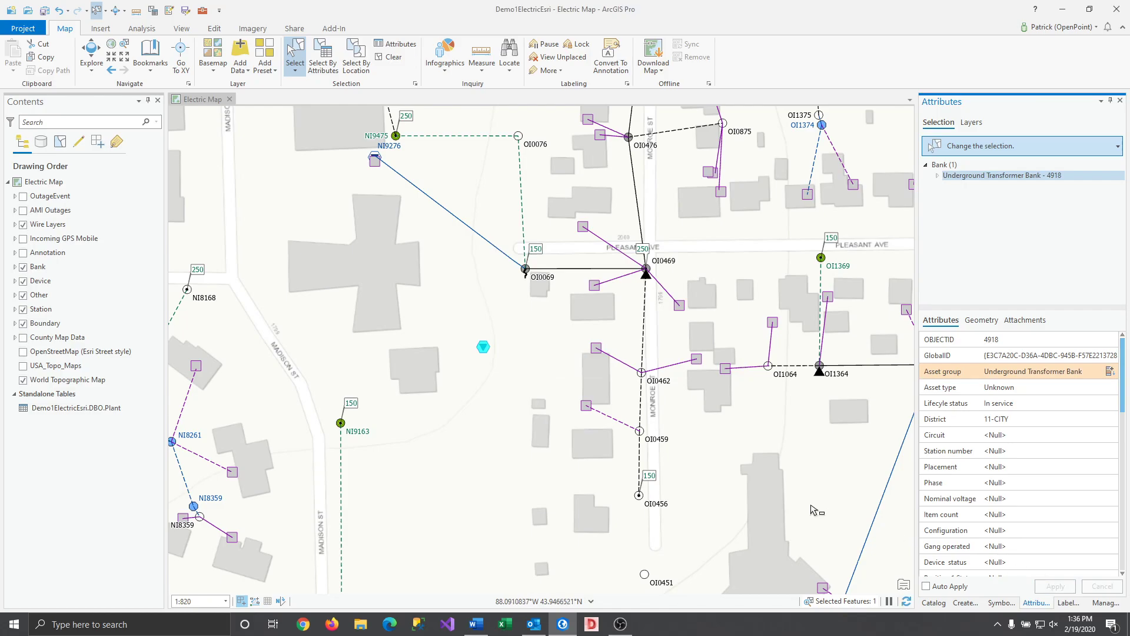